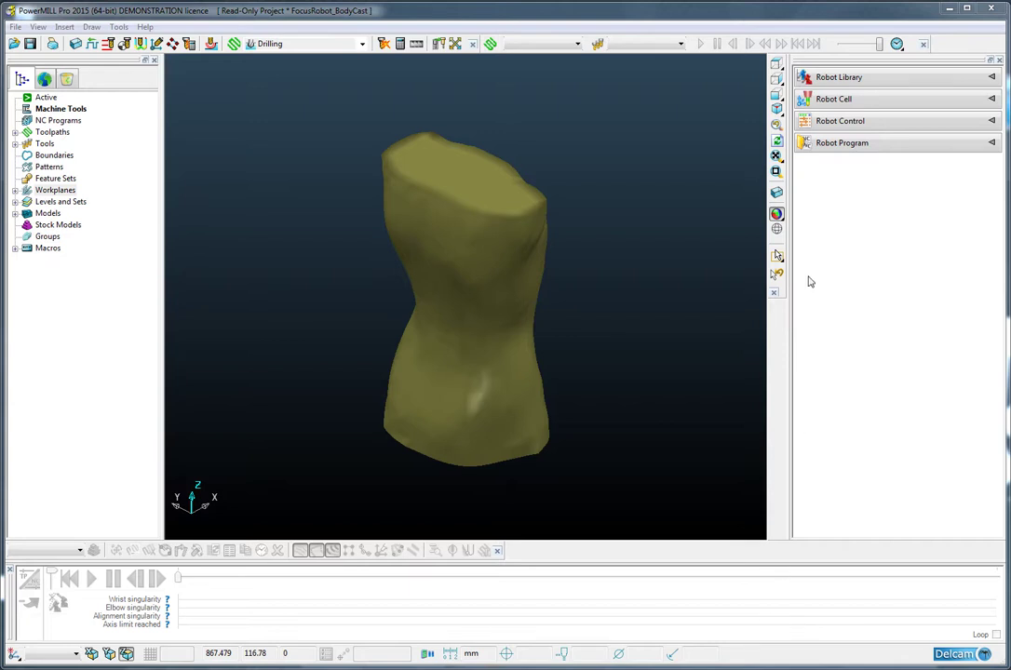
- Load R2-7X-Spindle0+RotaryTable from the Robot R2 library and view the torso on its table
click(839, 78)
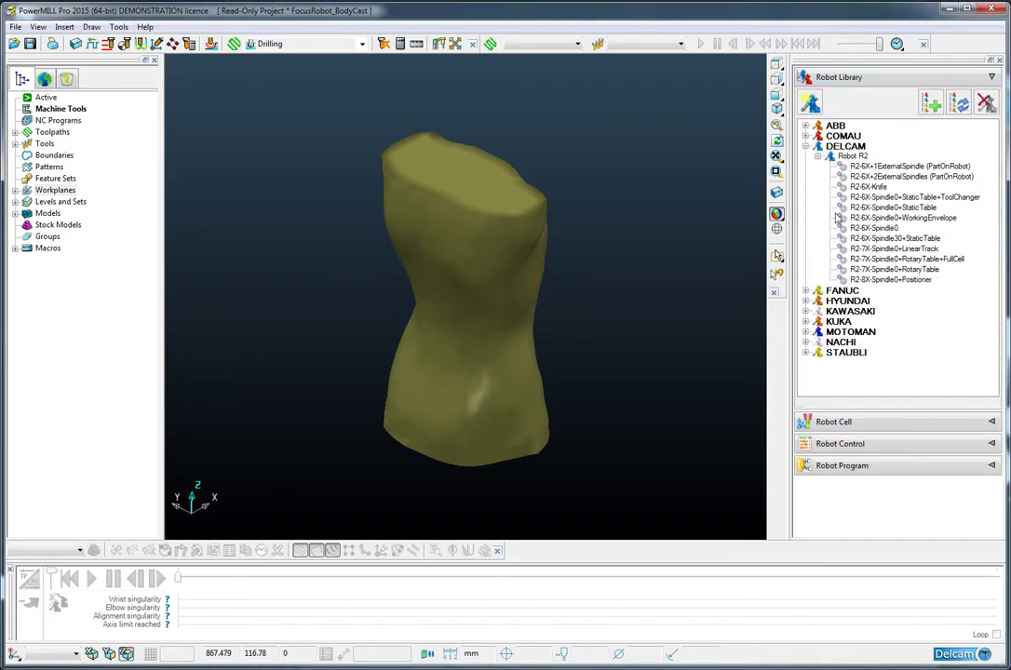
double_click(844, 270)
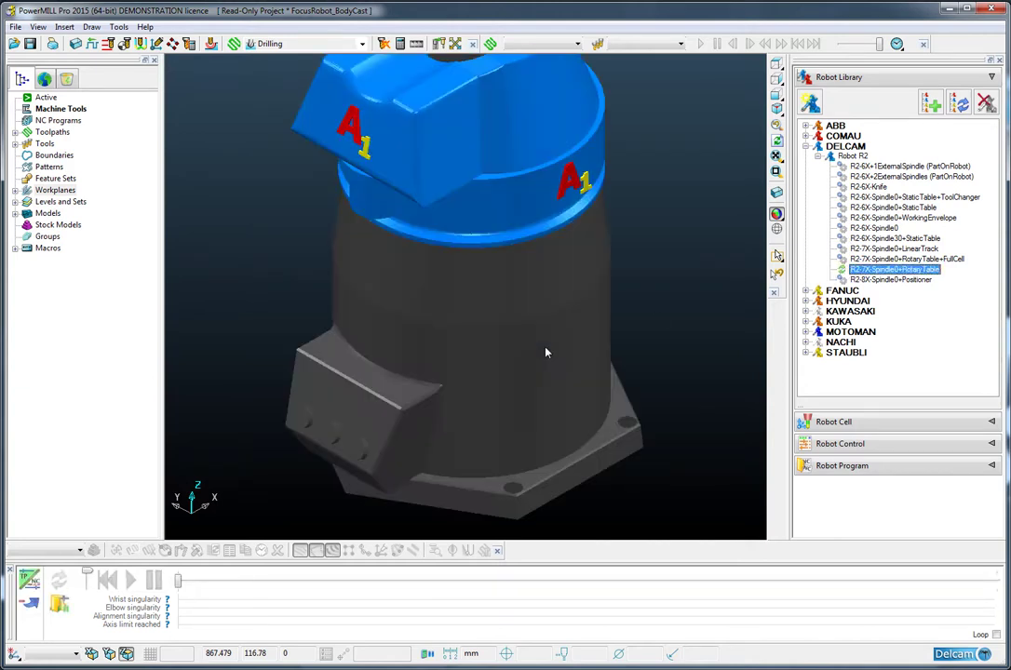
mouse_move(546, 352)
middle_down()
mouse_move(534, 304)
mouse_move(557, 366)
mouse_move(516, 391)
middle_up()
scroll(534, 303, up, 3)
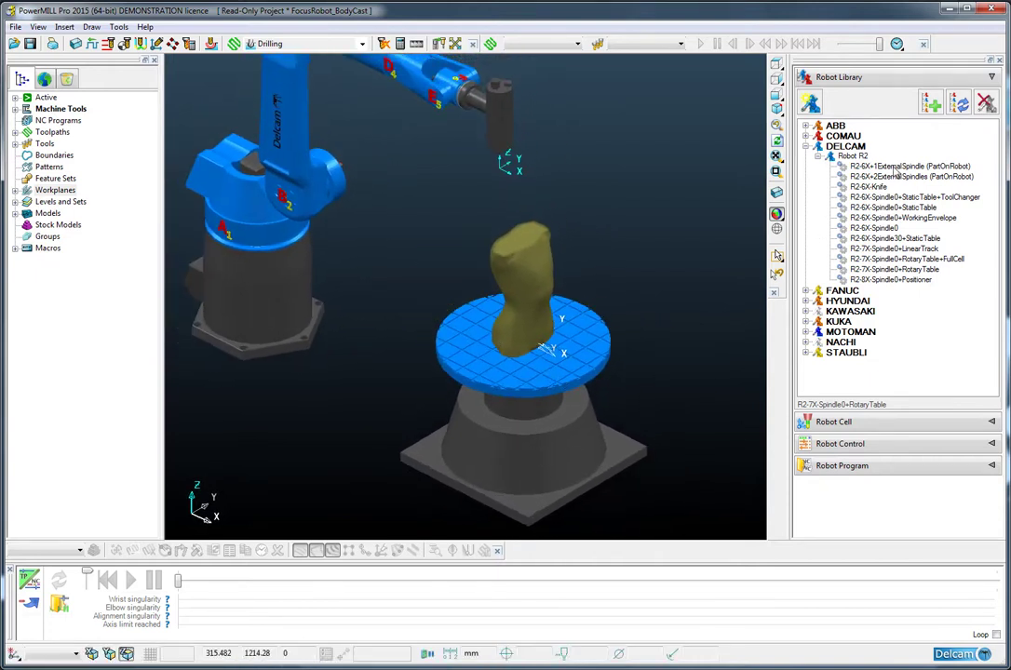
- Show the Robot Control joints, activate the Rotary - Bi toolpath, and orbit around the torso
click(839, 443)
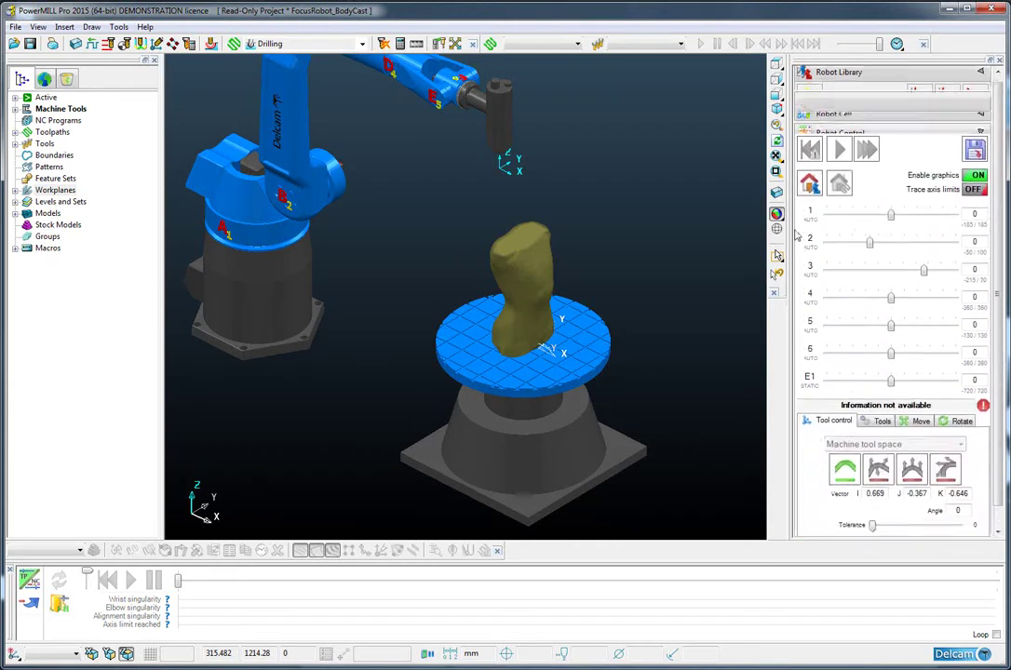
click(15, 132)
double_click(75, 144)
scroll(354, 284, up, 2)
scroll(386, 302, down, 2)
middle_drag(503, 279, 614, 237)
scroll(613, 236, up, 5)
scroll(453, 214, down, 3)
scroll(455, 242, down, 1)
scroll(455, 258, down, 1)
middle_drag(454, 257, 479, 255)
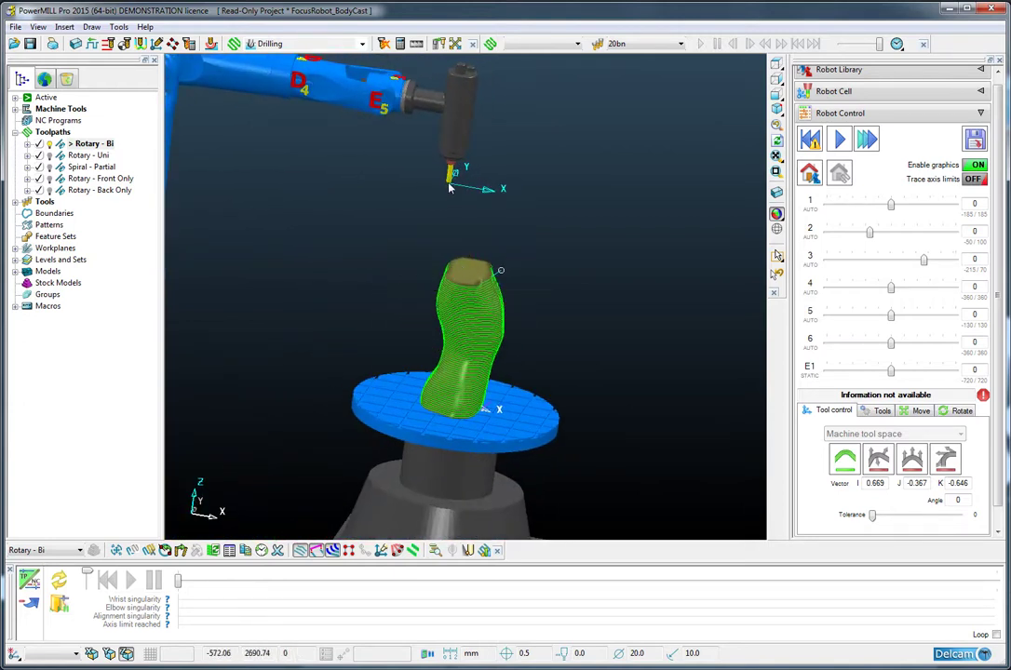
mouse_move(469, 209)
middle_down()
mouse_move(500, 348)
mouse_move(478, 345)
middle_up()
- Move the robot tool onto the start of the Rotary - Bi toolpath
click(806, 180)
click(460, 251)
middle_drag(446, 266, 596, 316)
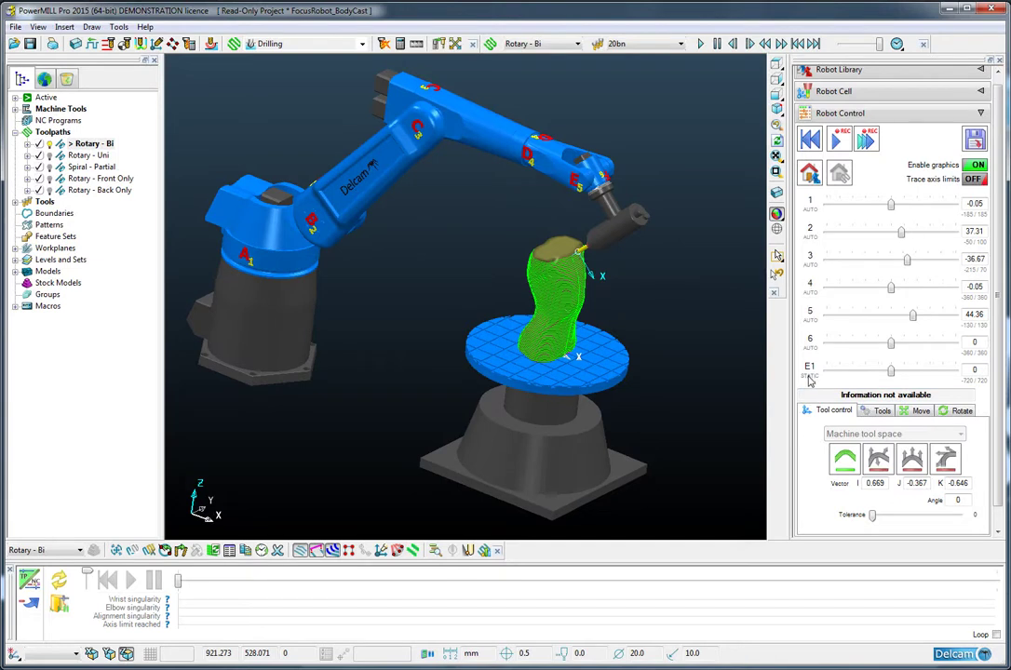
- Set table axis E1 priority to HIGH and simulate Rotary - Bi from the start
click(809, 377)
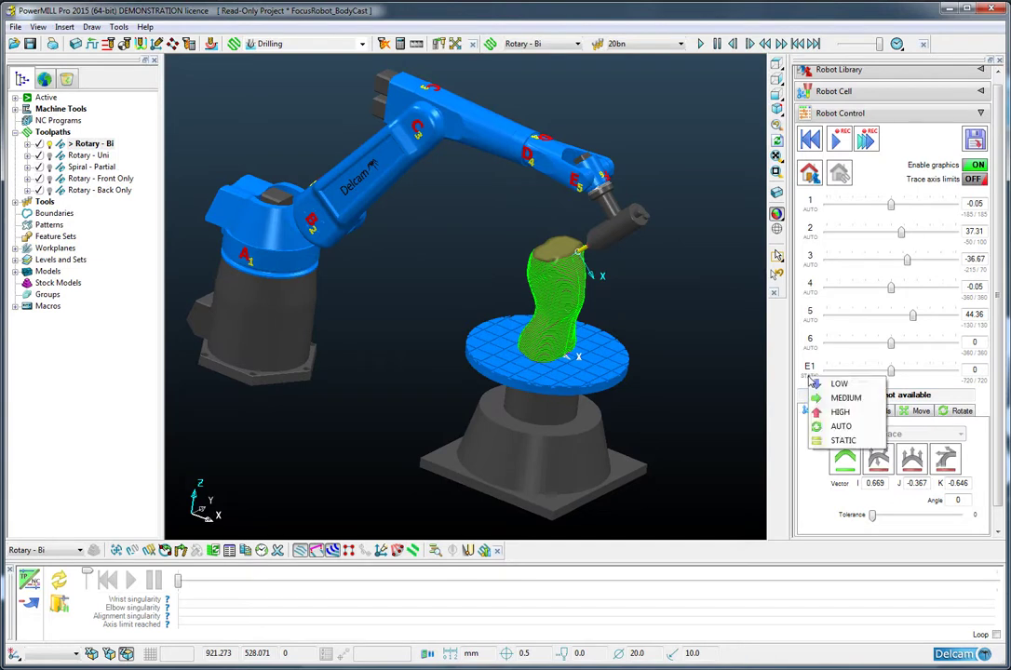
click(840, 411)
click(811, 141)
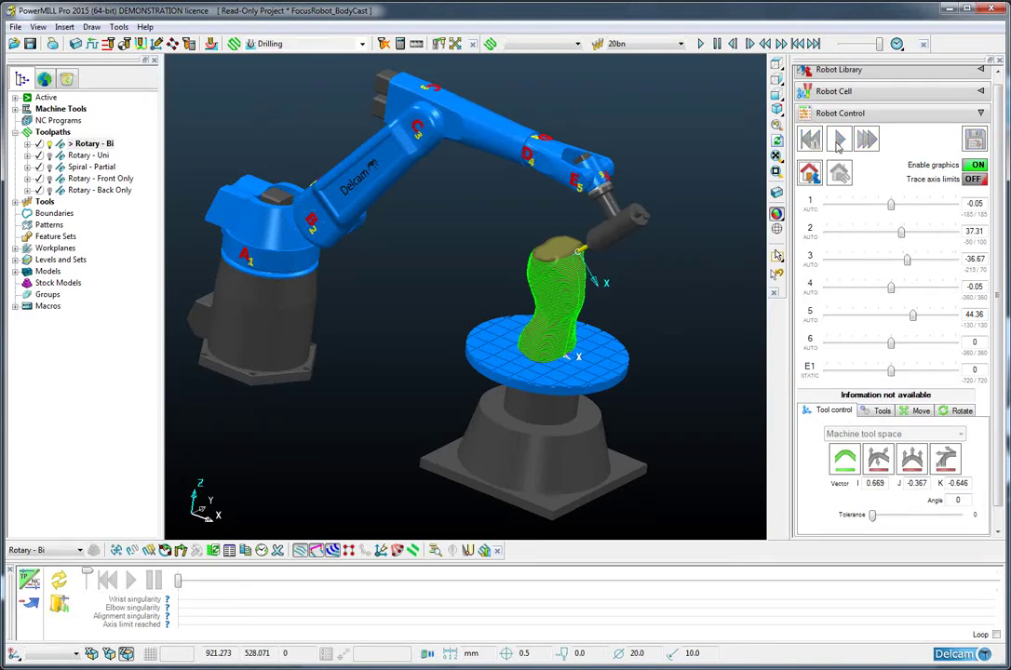
click(838, 143)
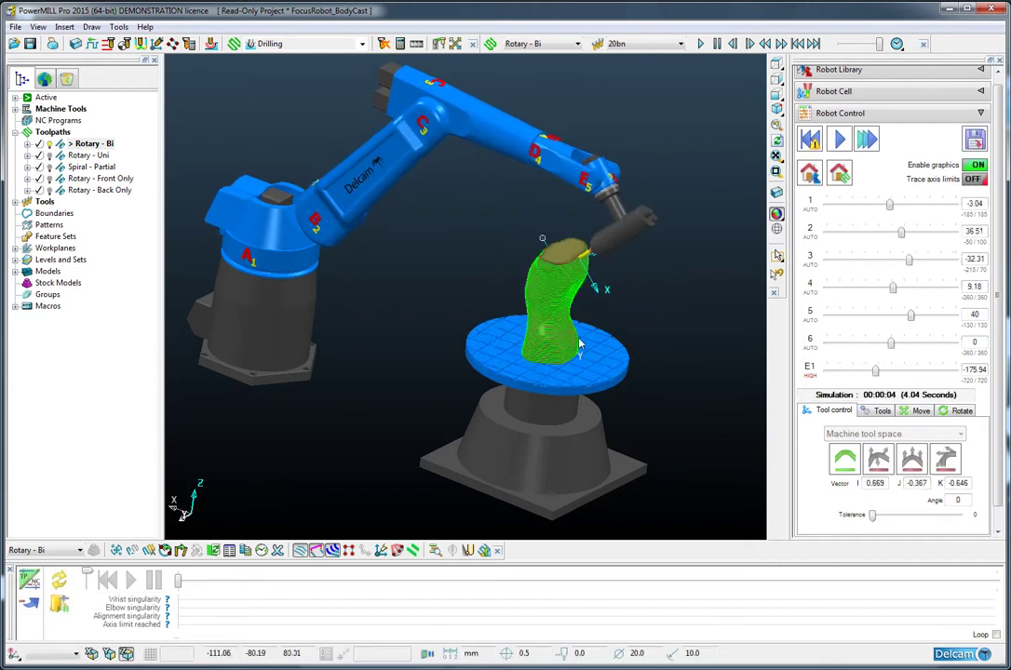
- Return the robot to its home pose and reframe the cell view
click(807, 175)
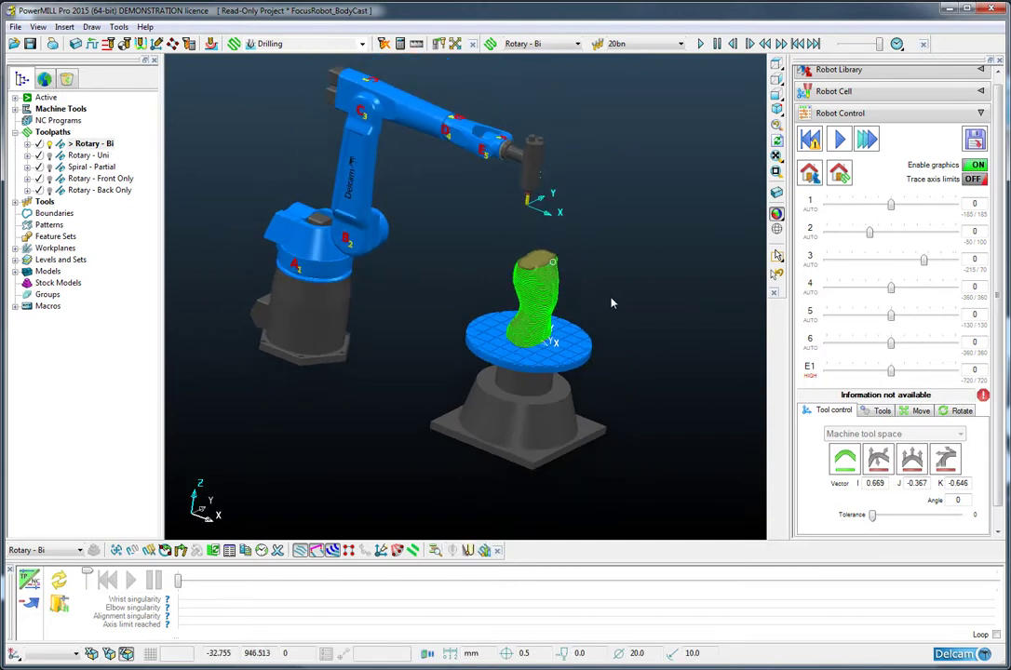
middle_drag(585, 284, 591, 302)
scroll(591, 303, up, 2)
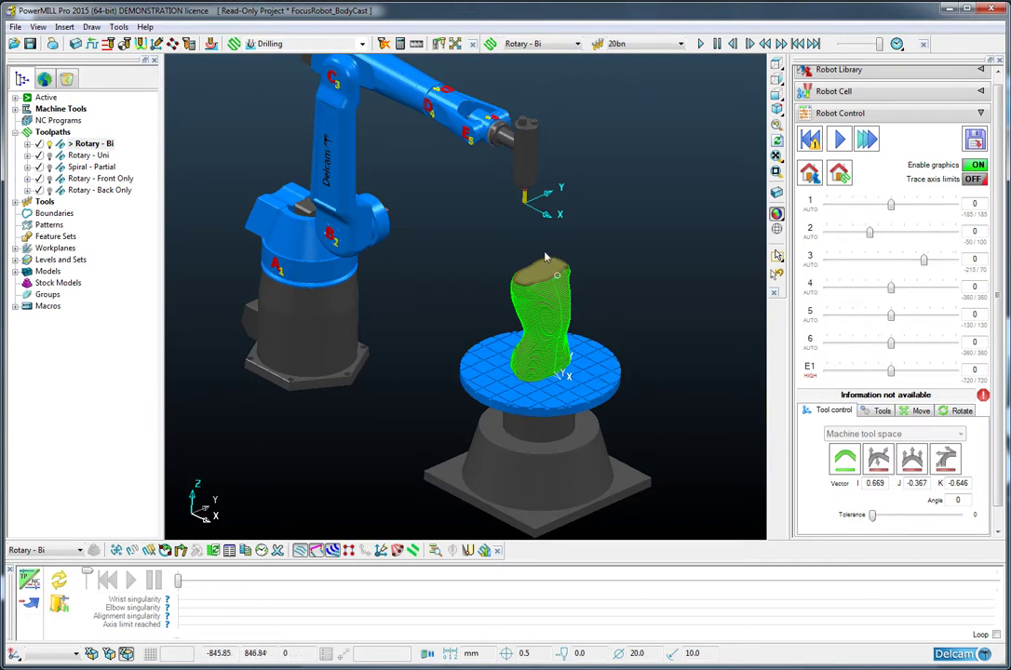
shift+middle_drag(546, 263, 506, 247)
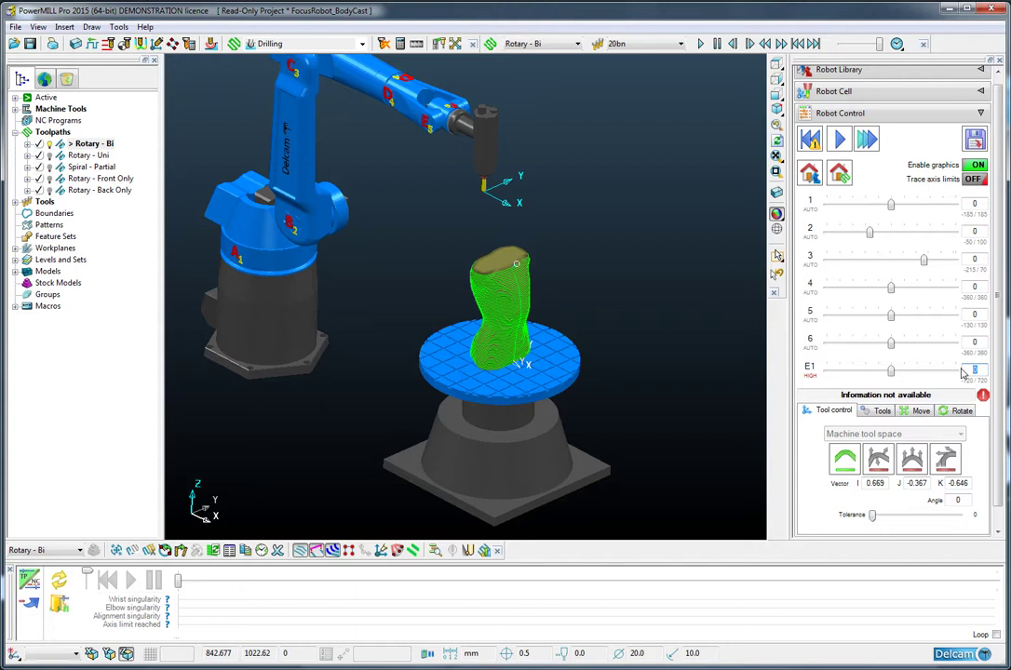
- Turn the rotary table axis E1 to -90
text(-90)
key(Return)
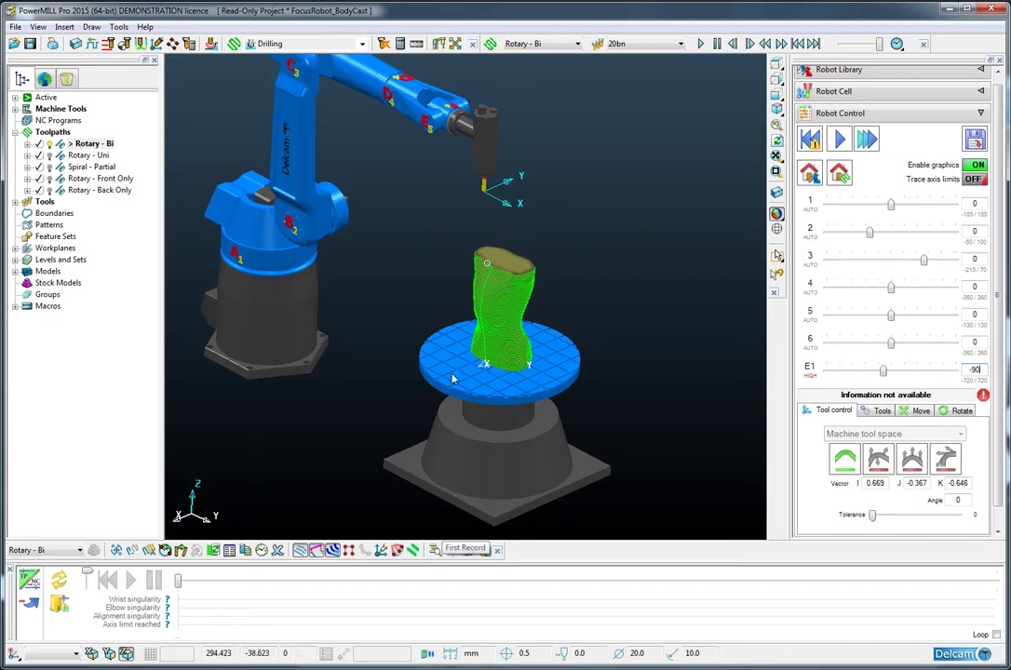
scroll(848, 100, up, 1)
- Start a new cell configuration named High Table
click(848, 101)
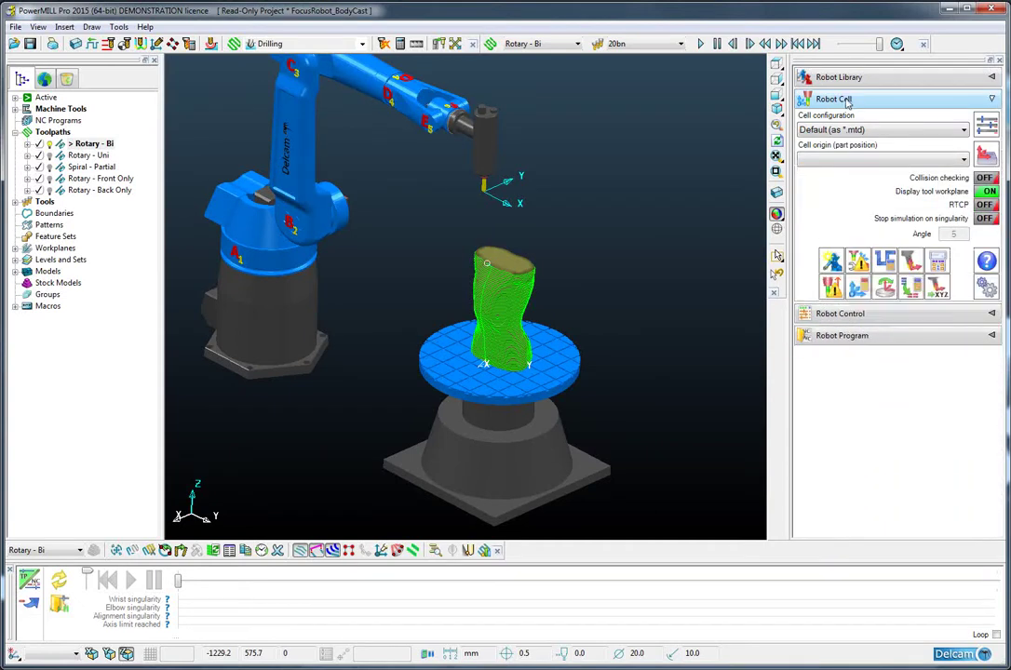
click(985, 127)
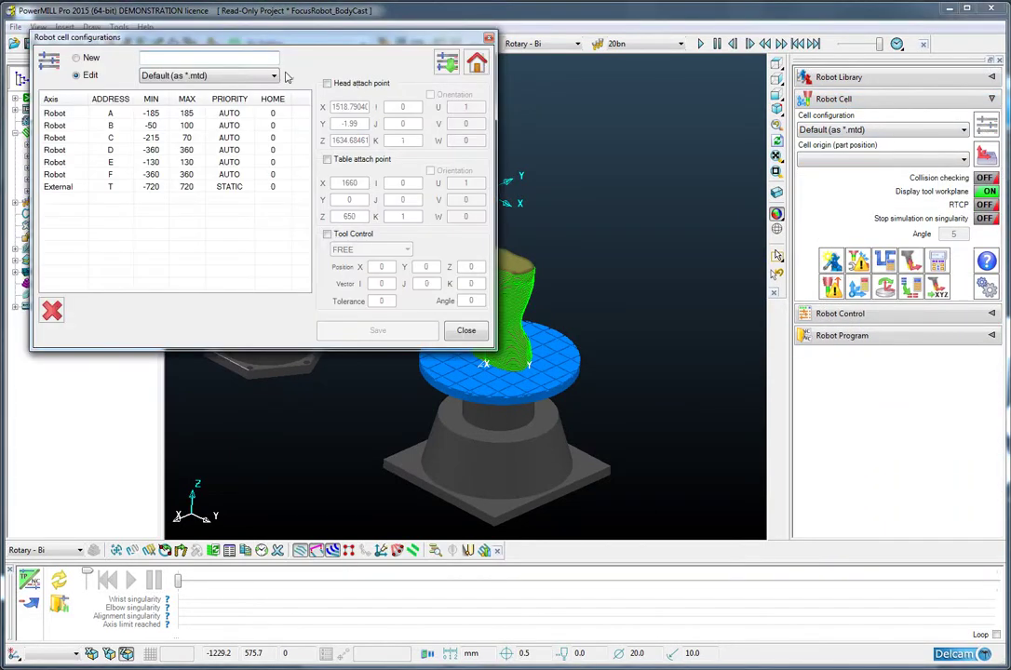
click(77, 58)
text(High Table)
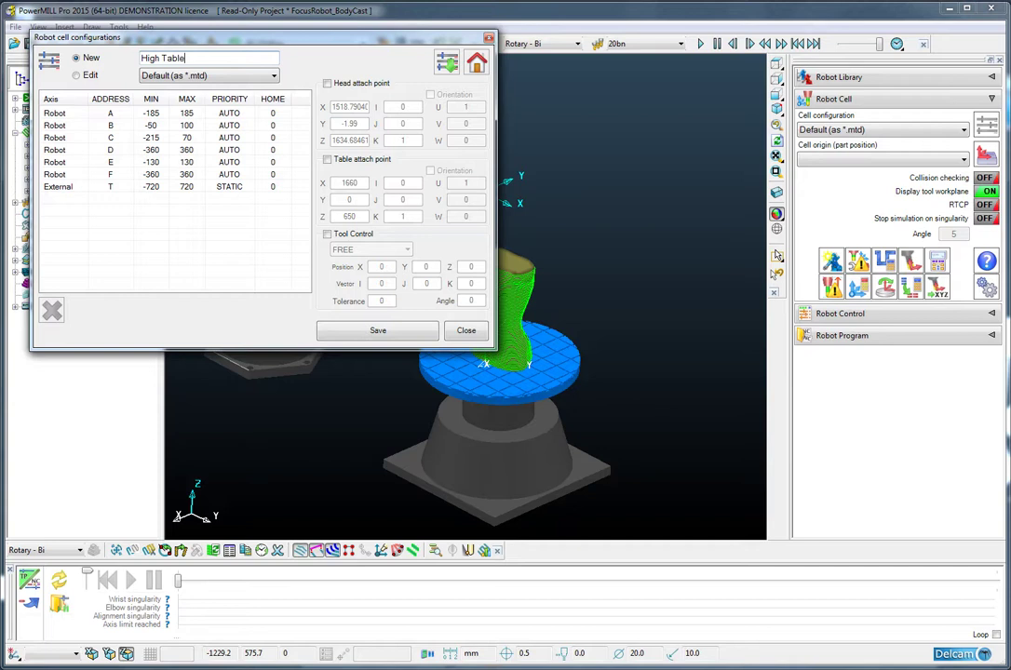
- Give the External axis HIGH priority and home -90, then save the configuration
click(228, 187)
click(233, 190)
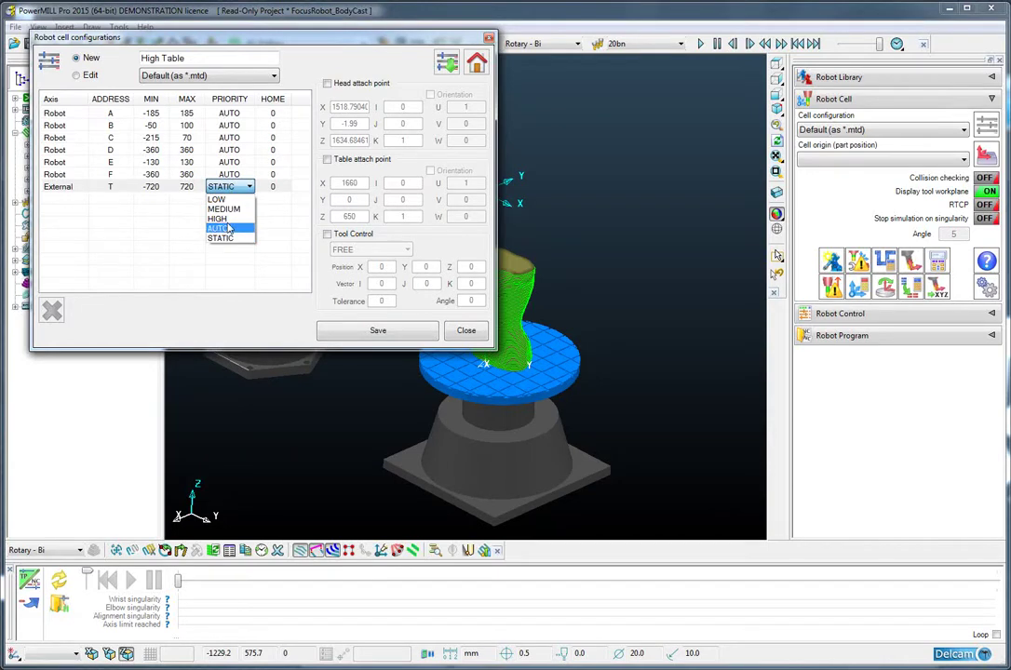
click(234, 219)
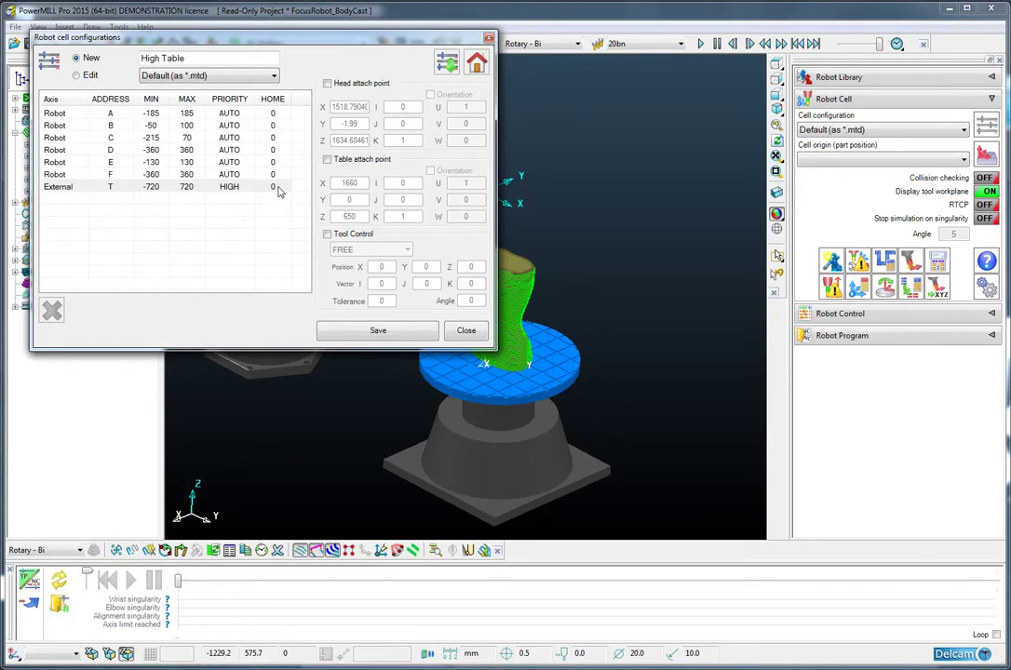
click(278, 187)
key(Return)
click(362, 333)
click(466, 335)
middle_drag(365, 256, 526, 231)
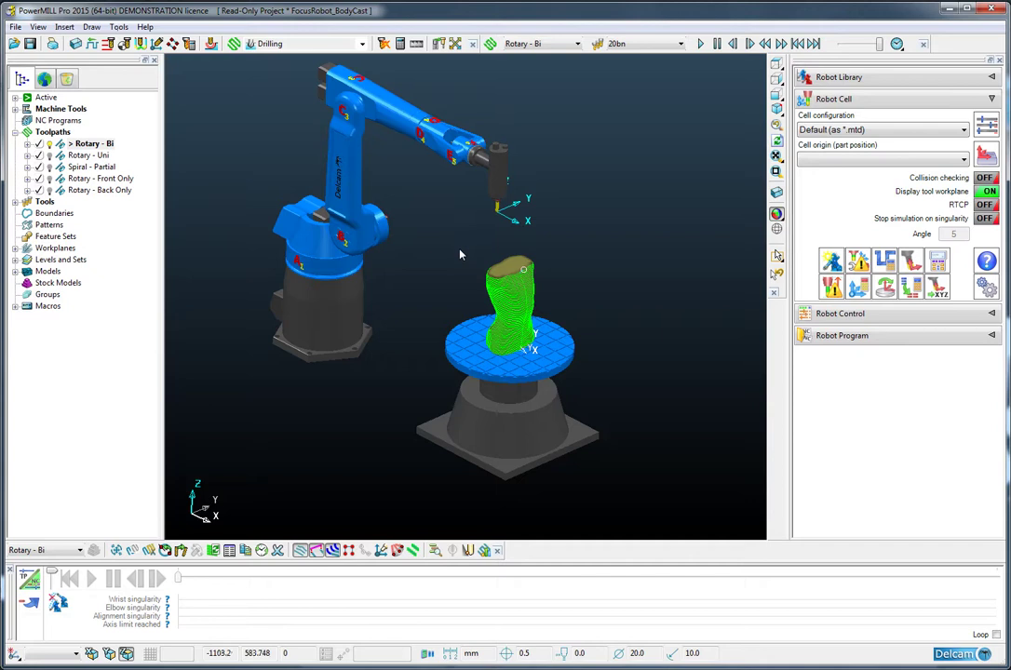
- Select the High Table configuration and rerun the Rotary - Bi robot simulation from the start
click(842, 131)
click(823, 155)
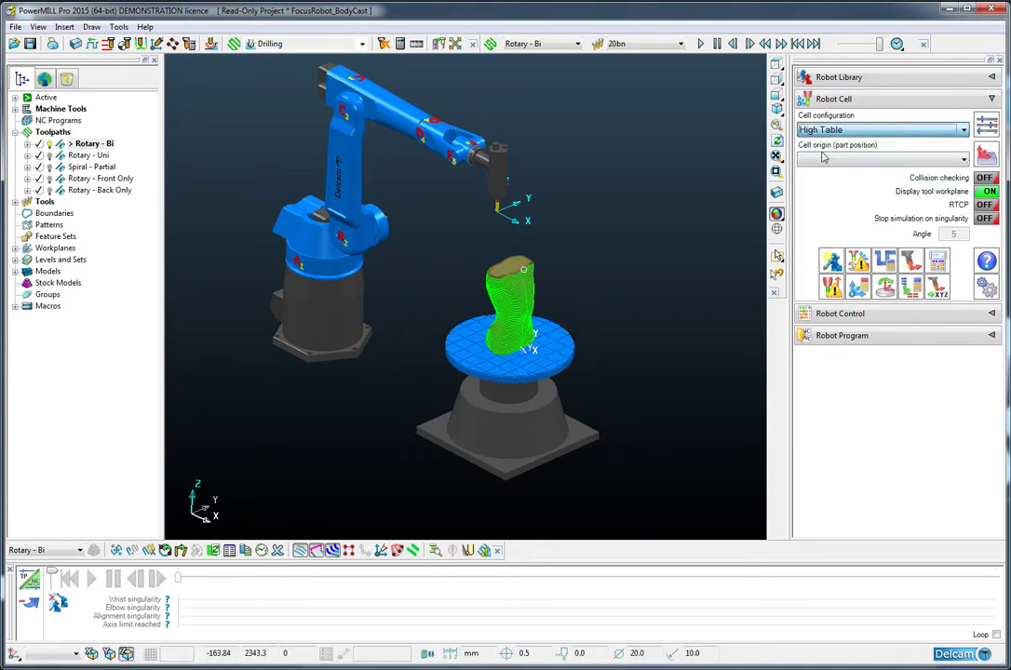
click(832, 99)
click(824, 123)
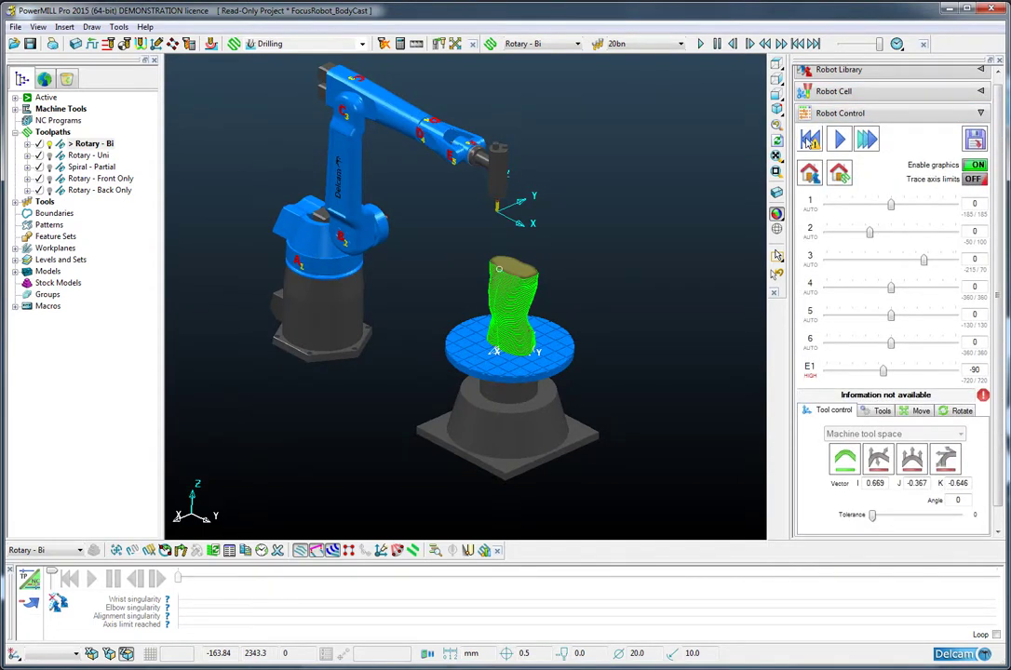
click(808, 172)
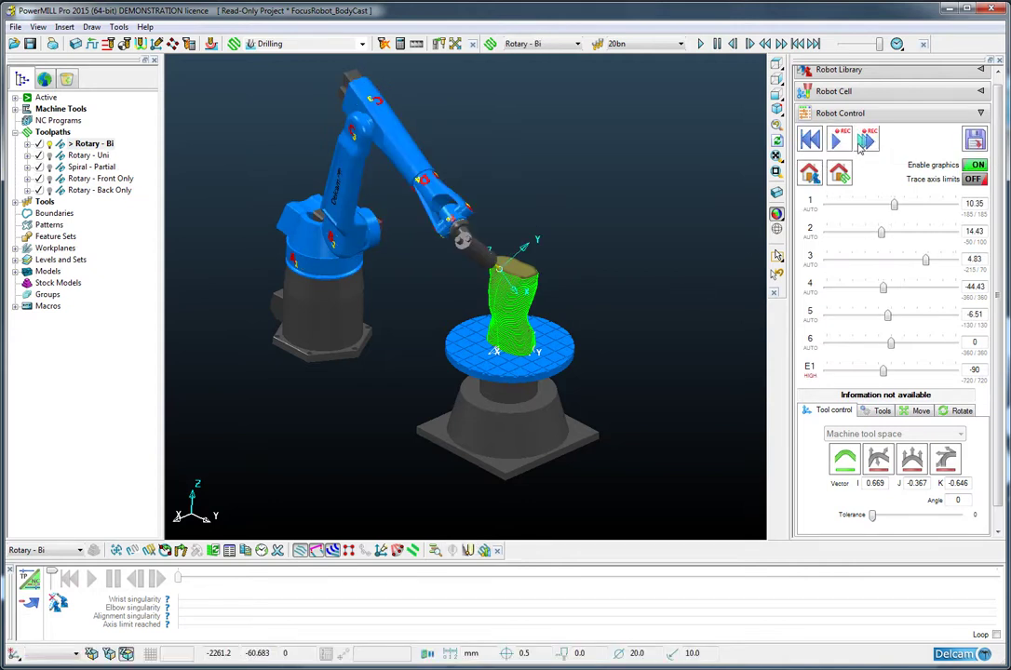
click(837, 140)
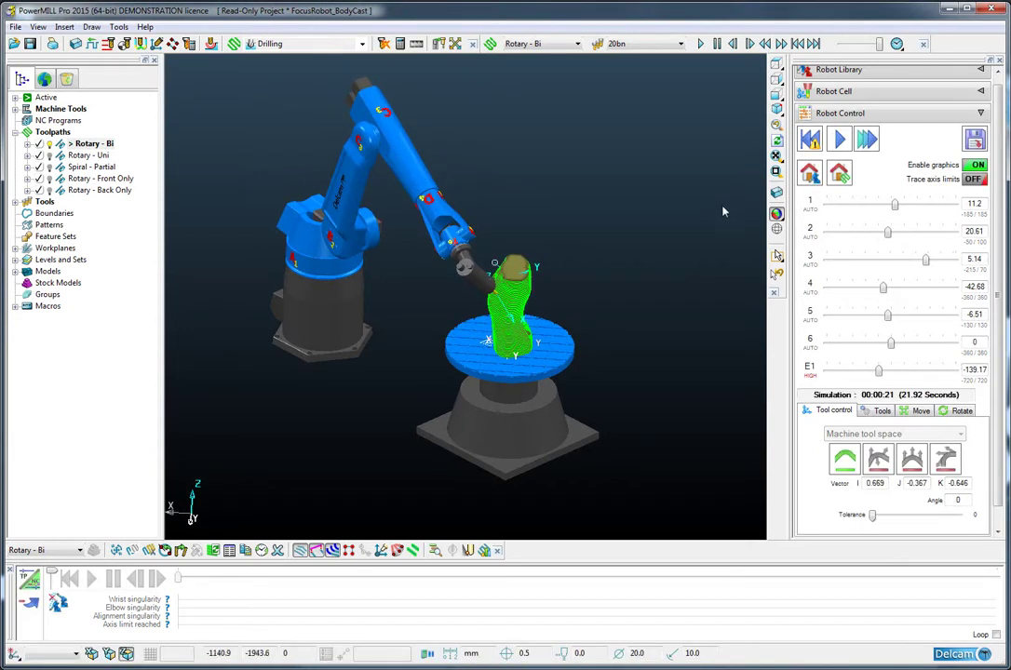
- Put the robot at the toolpath start and reorient its wrist with the Roll/Pitch/Yaw controls
click(809, 172)
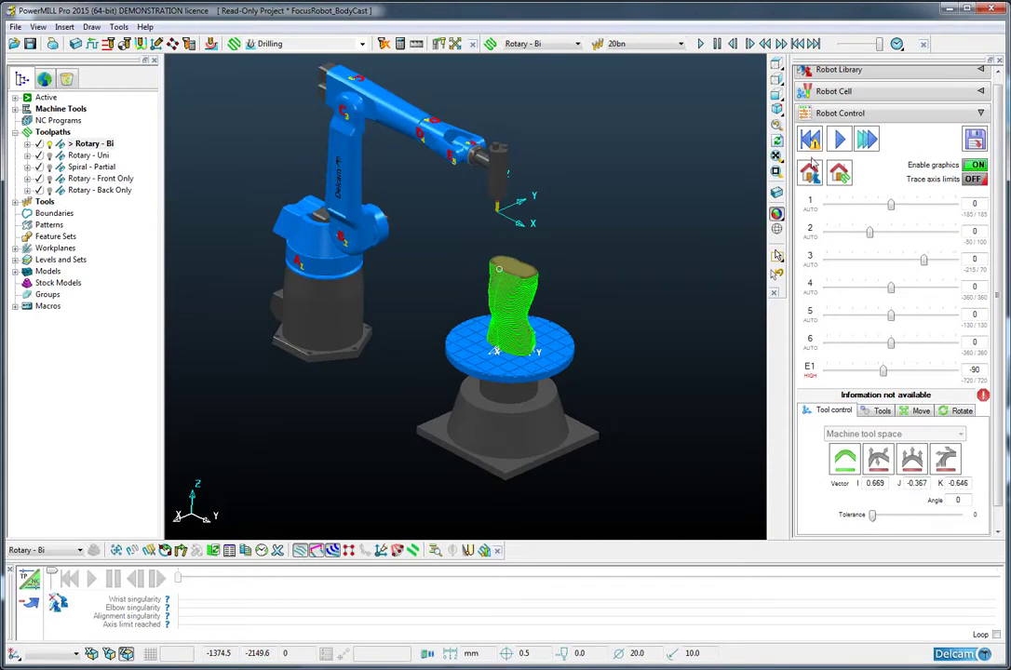
click(811, 139)
click(958, 410)
click(905, 480)
click(905, 480)
click(905, 482)
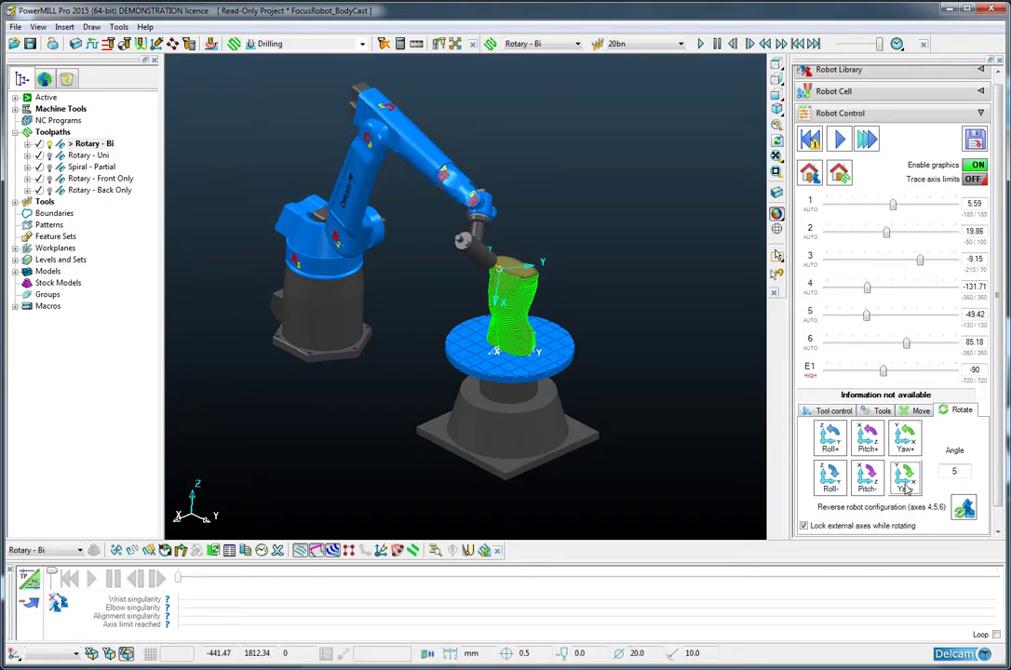
- Control the tool by Vector in Machine tool space and simulate the toolpath again
click(838, 411)
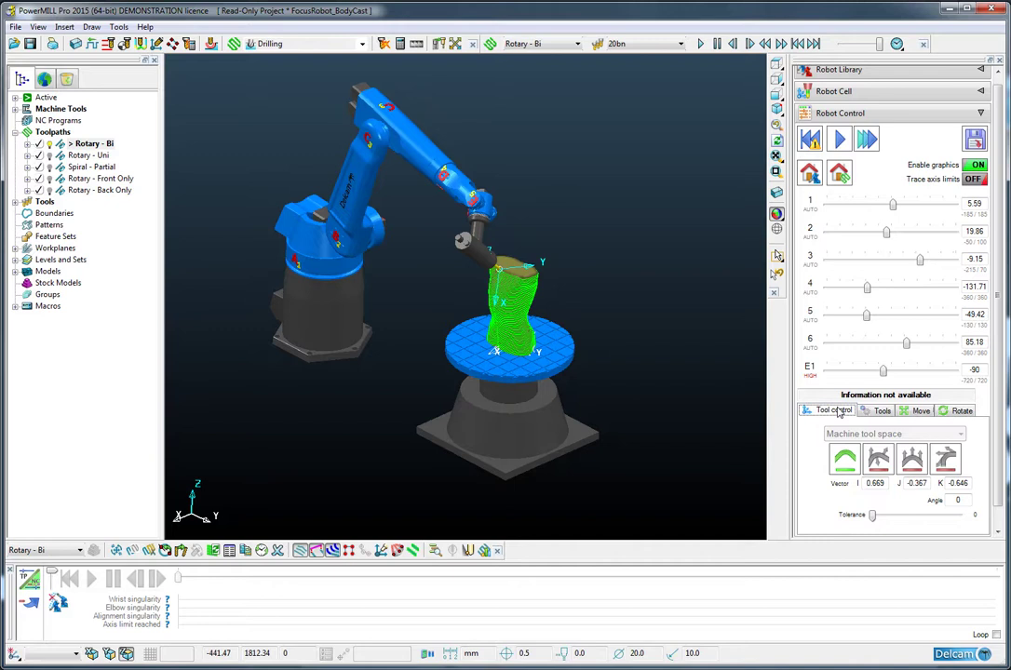
click(911, 462)
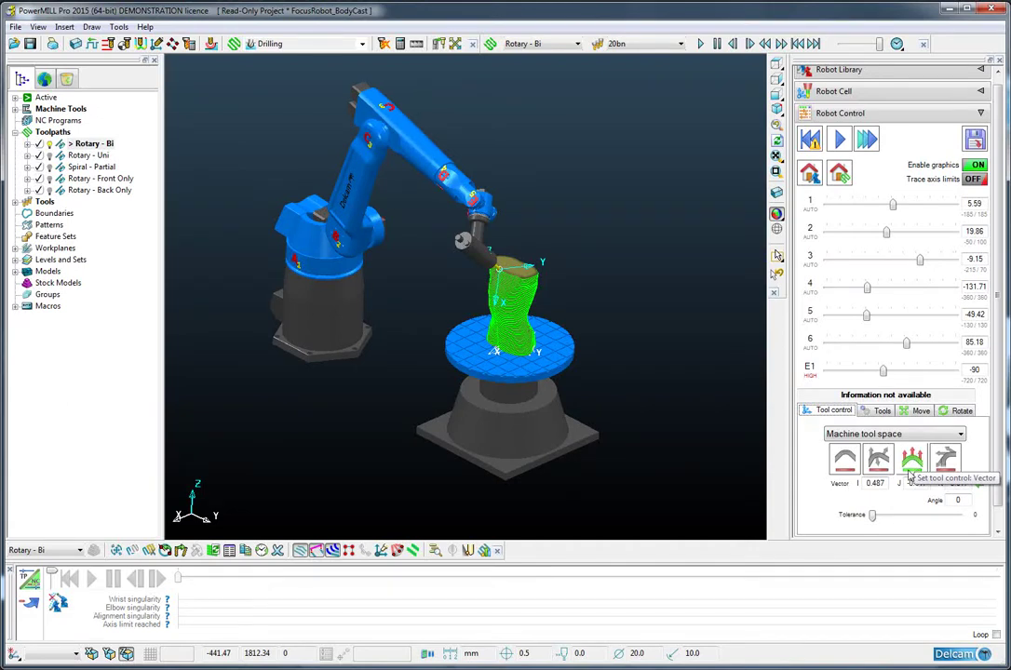
click(880, 434)
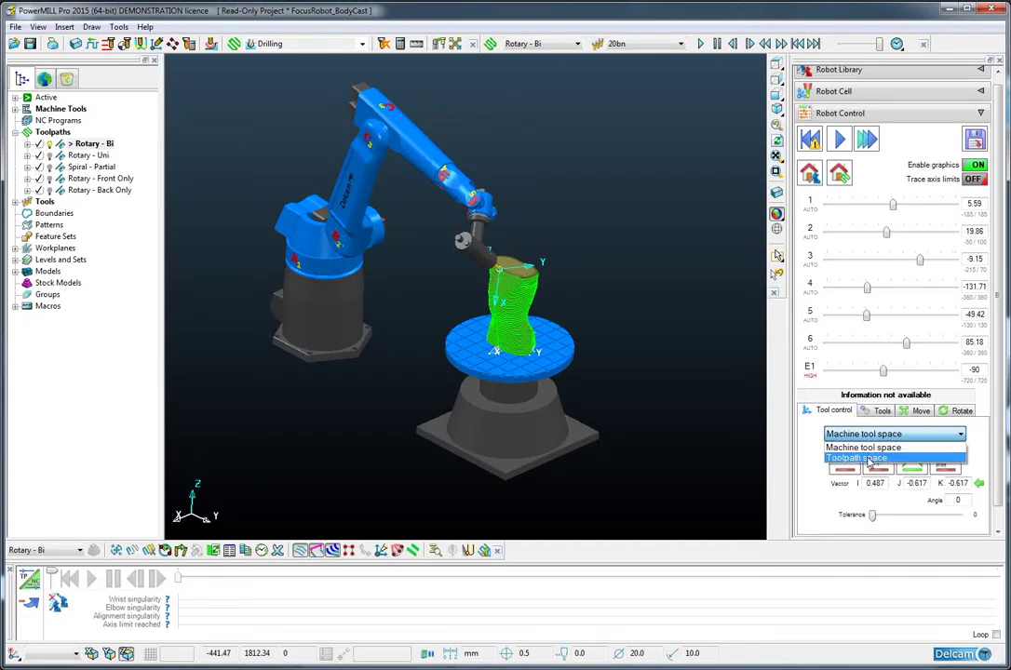
click(859, 458)
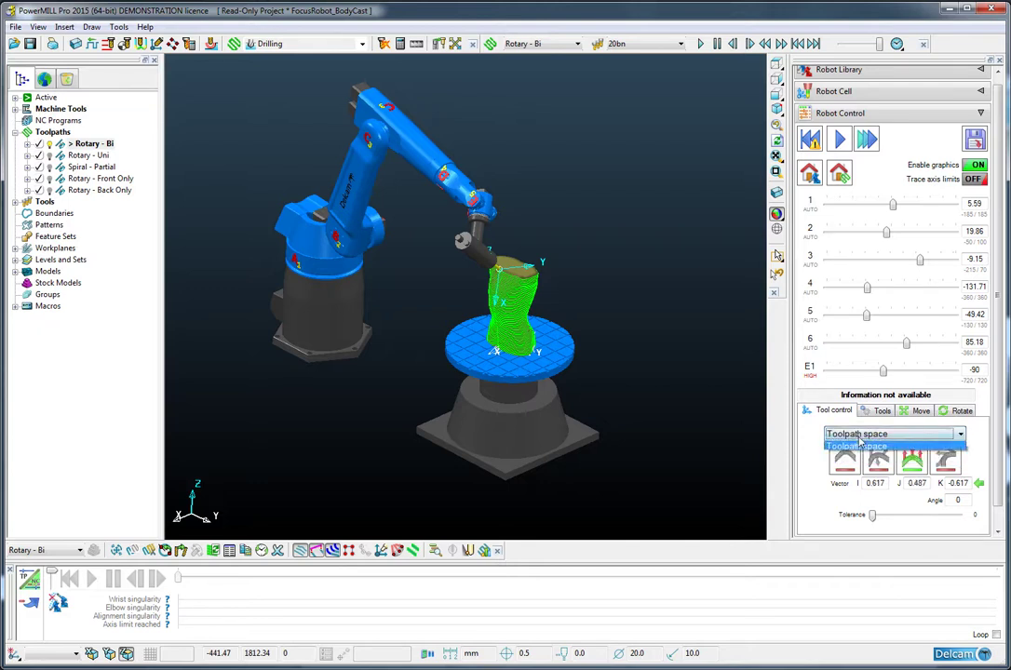
click(884, 434)
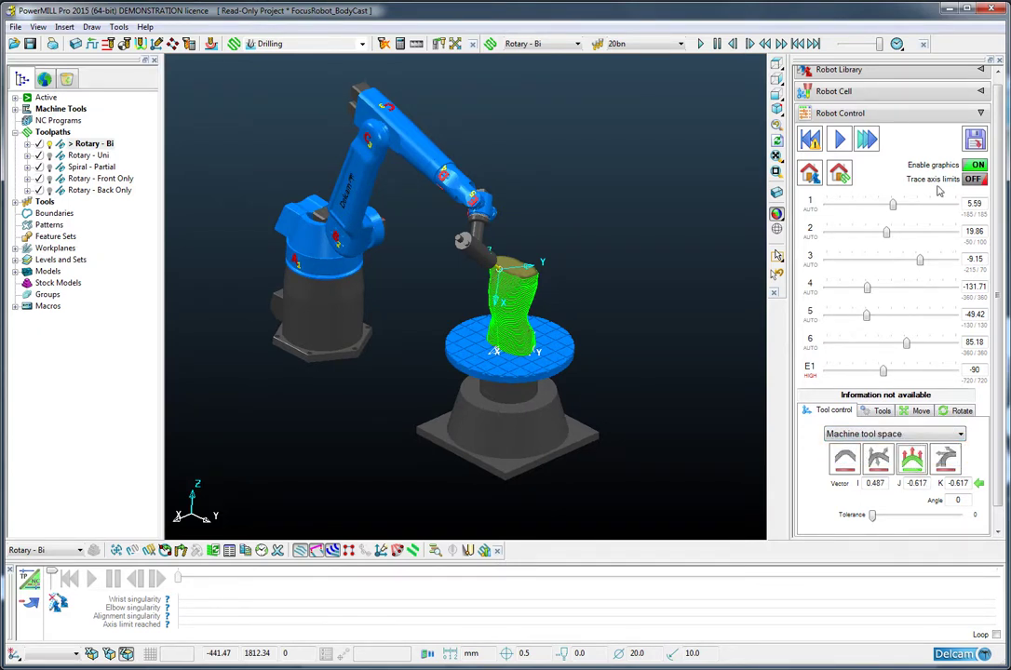
click(838, 140)
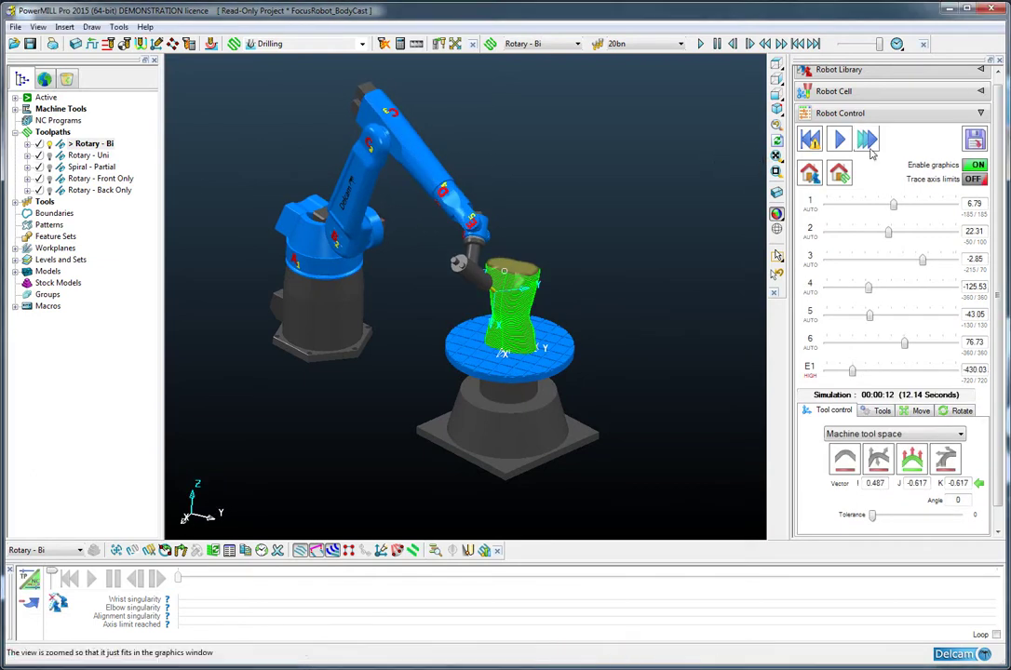
- Save the robot simulation, overwriting the existing Rotary - Bi simulation
click(974, 139)
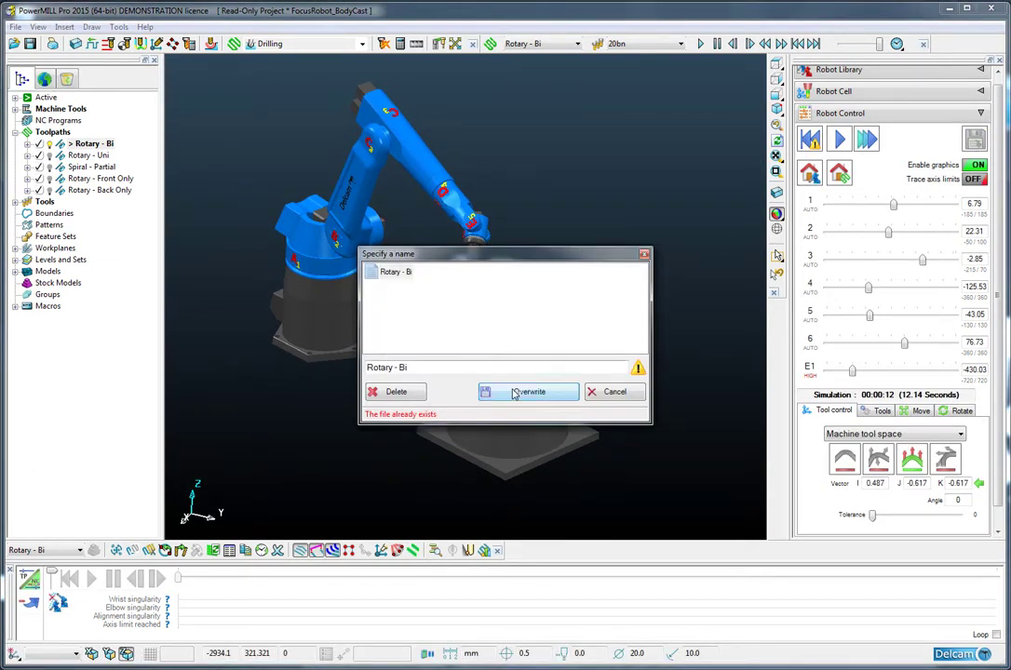
click(515, 391)
click(517, 375)
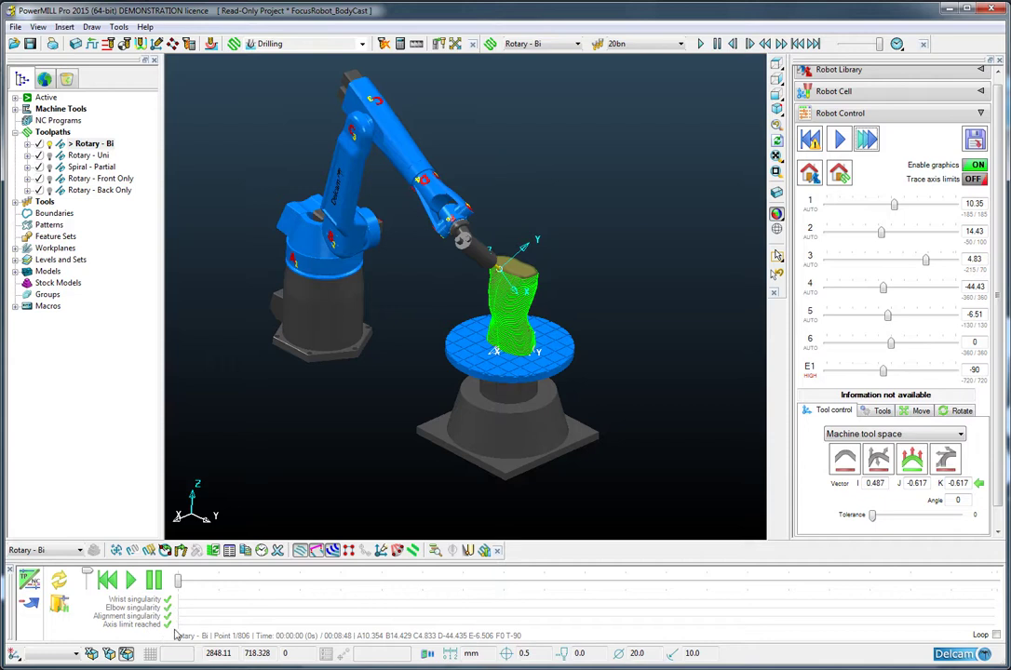
click(828, 112)
- Create the Demo robot program and add the Rotary - Bi toolpath to it
click(842, 142)
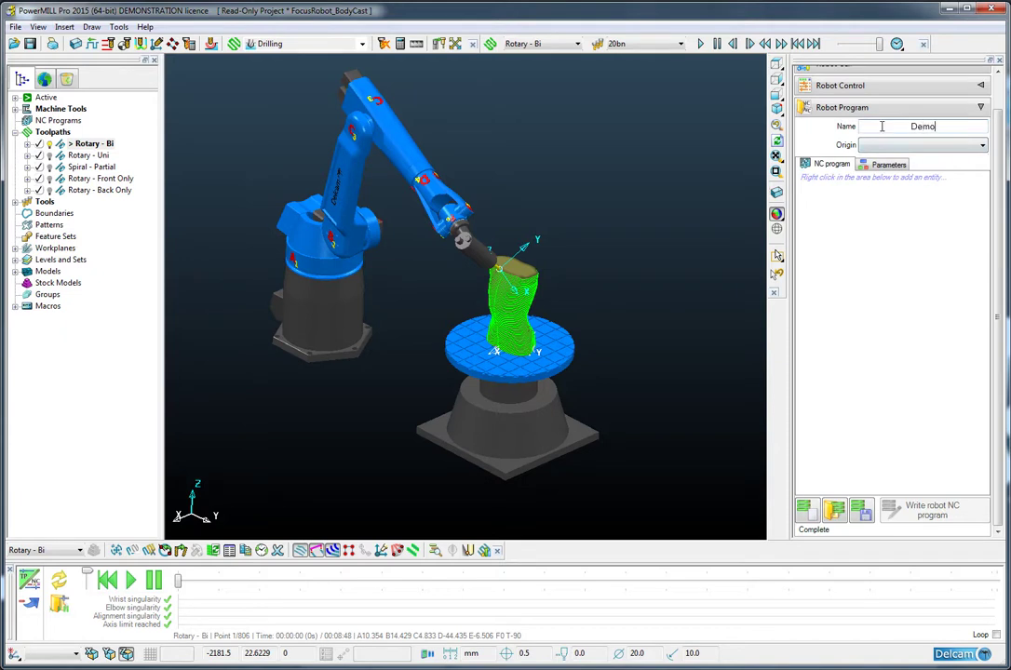
right_click(812, 236)
mouse_move(860, 238)
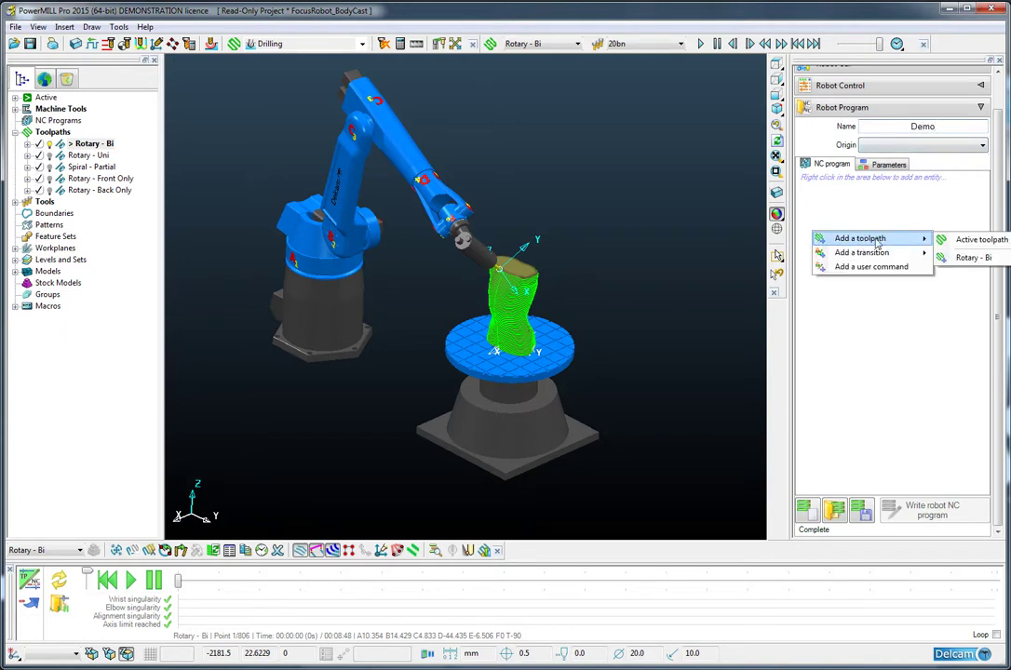
click(969, 259)
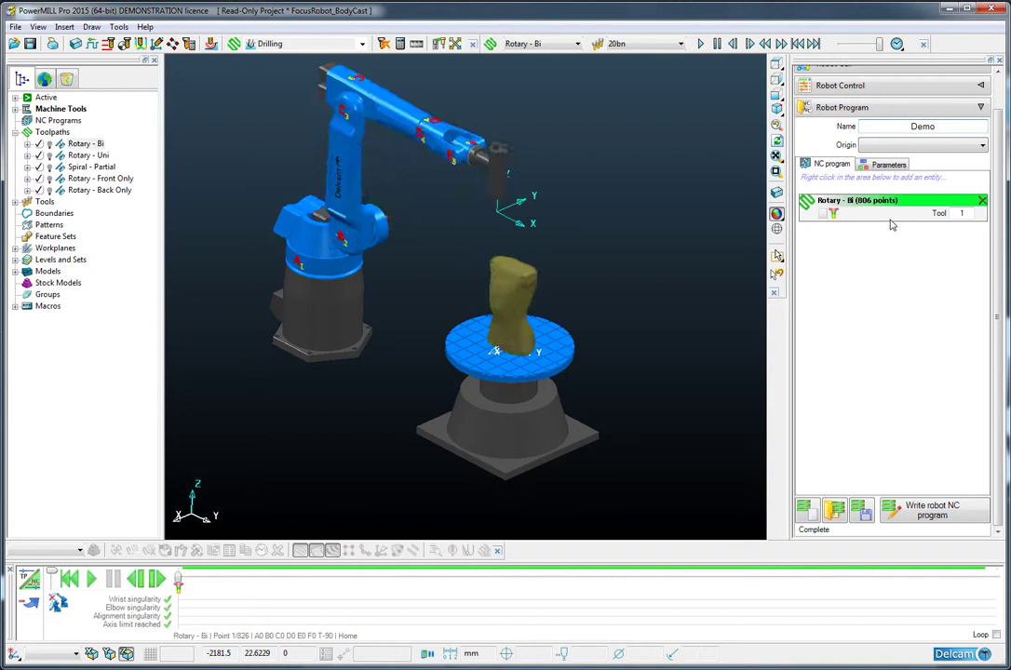